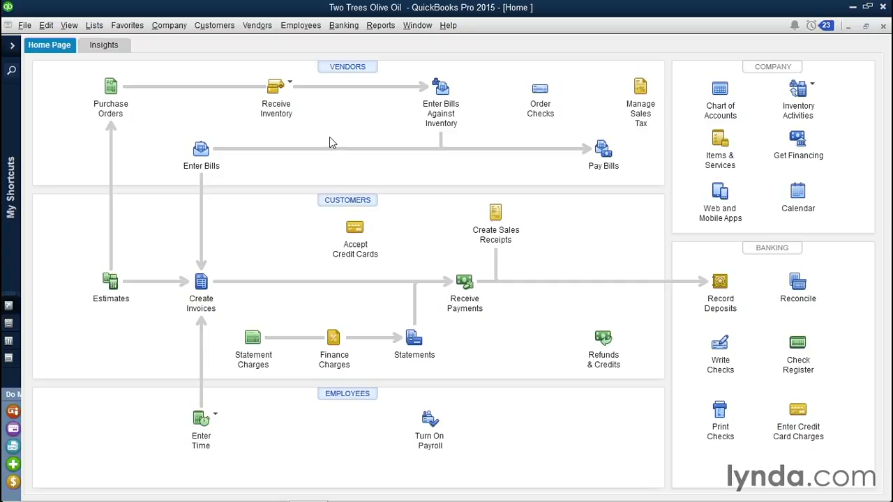
Start setting up a bank feed for an account, allowing all open windows to be closed temporarily
left_click(351, 26)
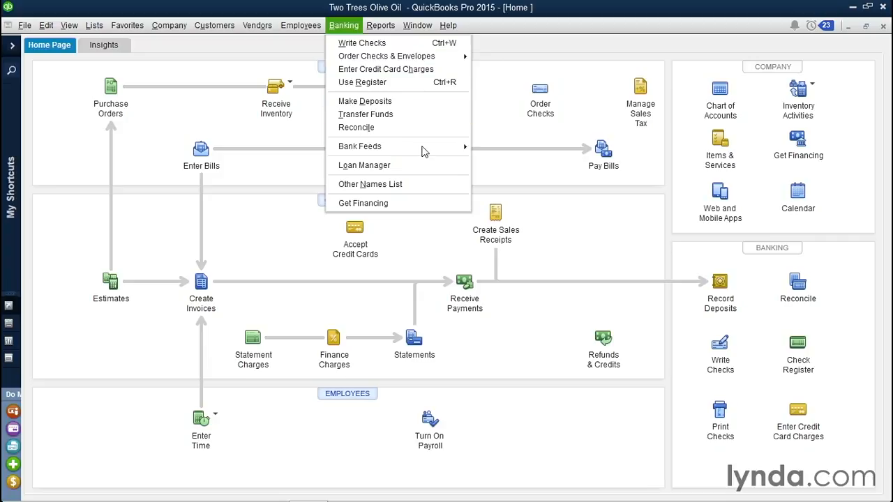
mouse_move(426, 148)
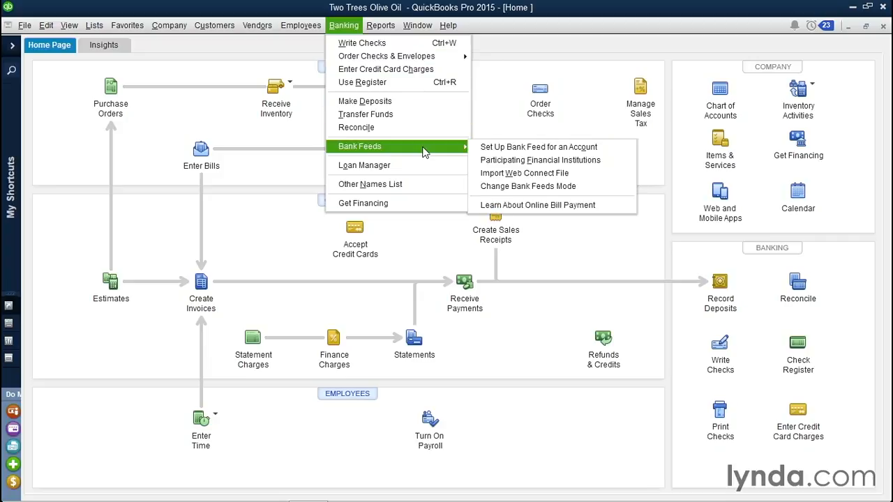
left_click(493, 149)
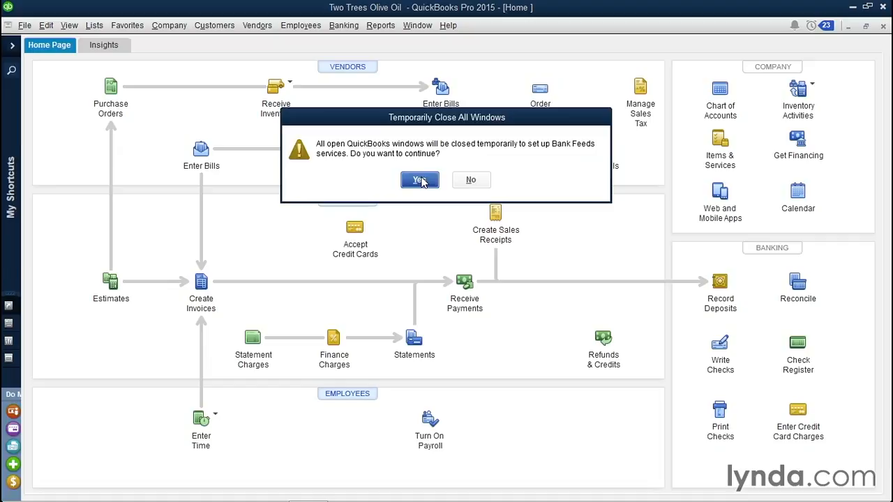
left_click(420, 180)
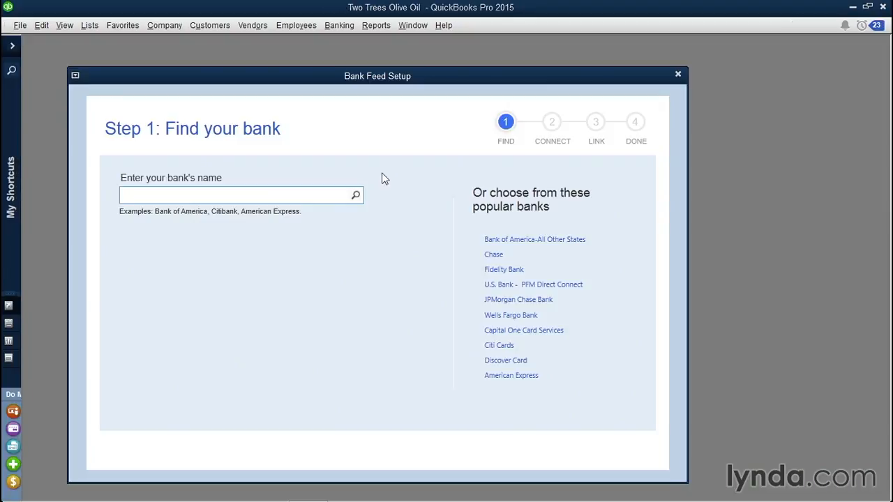
Search the bank list for Citizens Bank and choose Citizens Bank - Mid-Atl Business to reach its Direct Connect enrollment information
type("Citizens Bank")
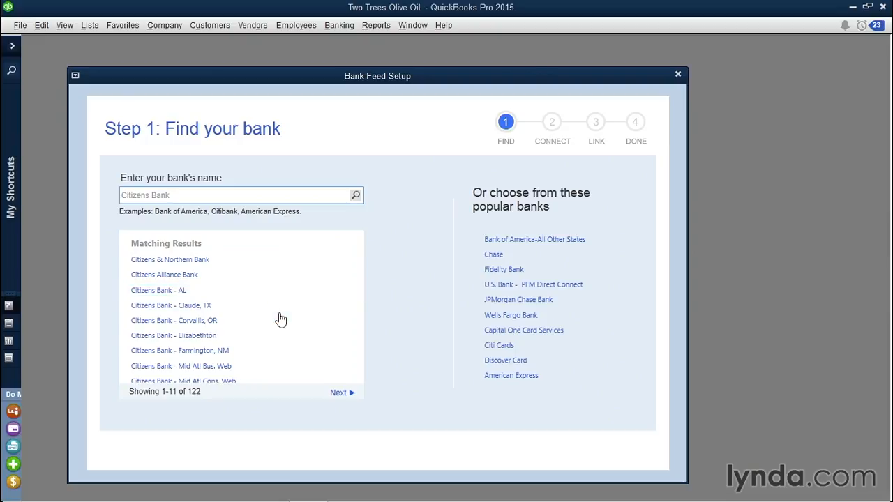
scroll(279, 312, "down", 2)
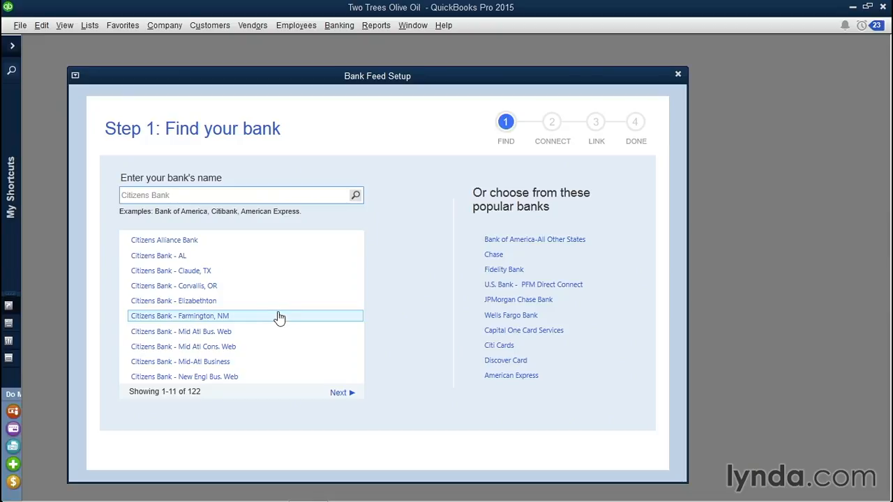
left_click(236, 362)
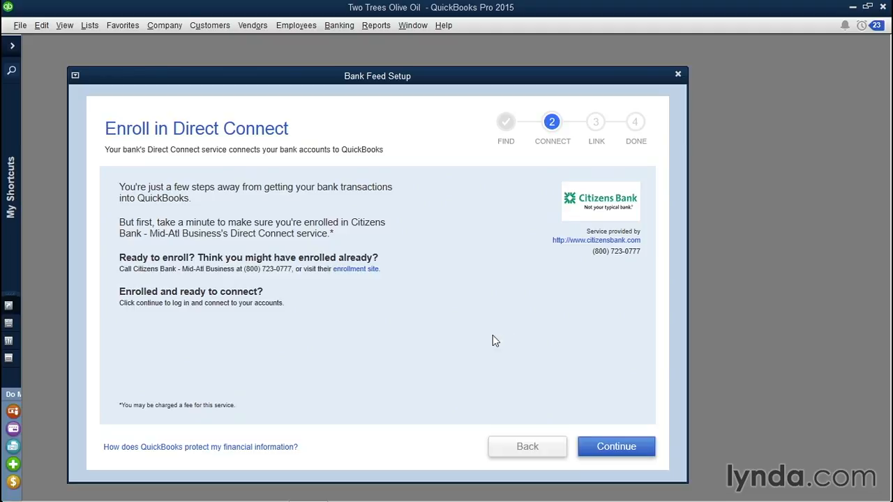
Close the bank feed setup and reopen the home page with the shortcuts sidebar expanded
left_click(678, 76)
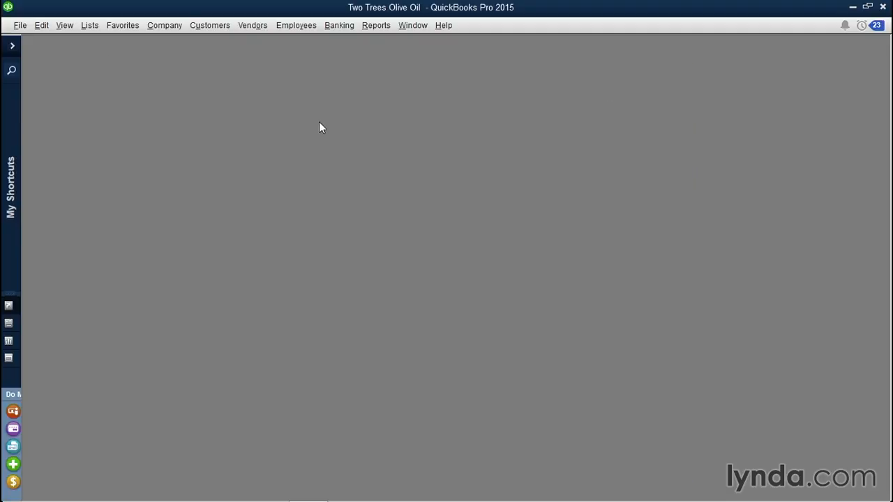
left_click(12, 45)
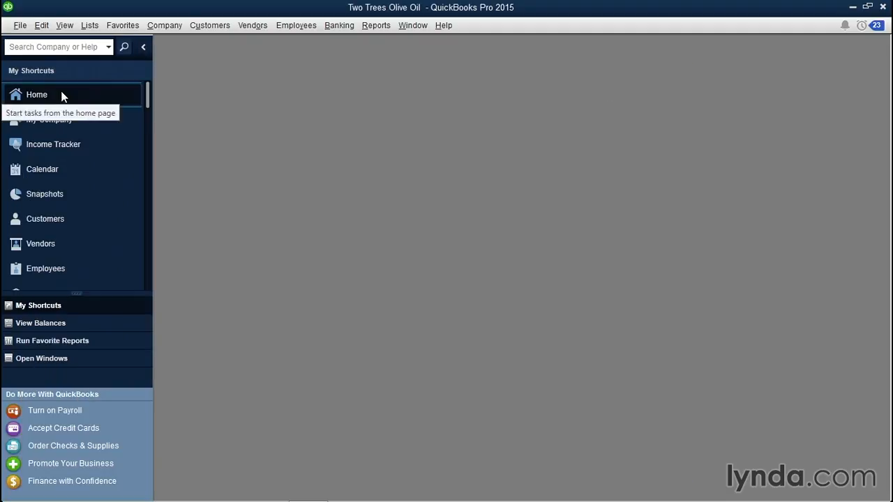
left_click(61, 95)
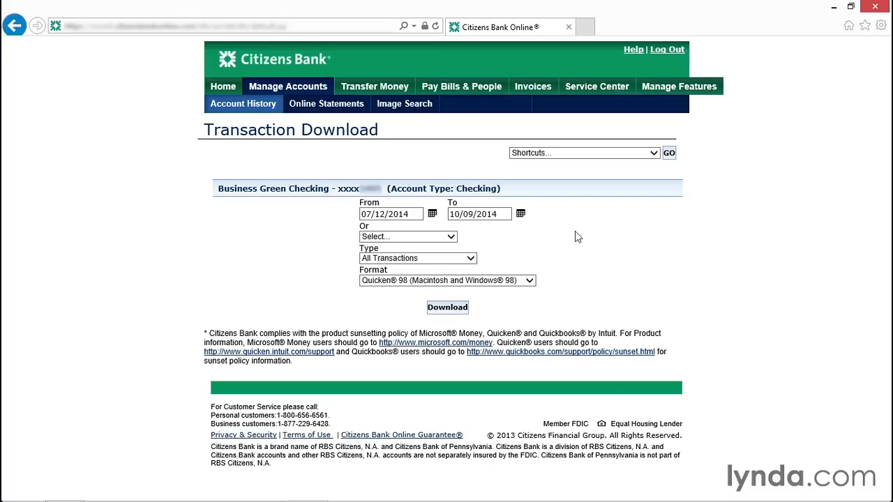
On the Citizens Bank transaction download page in the browser, set the From date to 09/09/2014 using the calendar
left_click(432, 216)
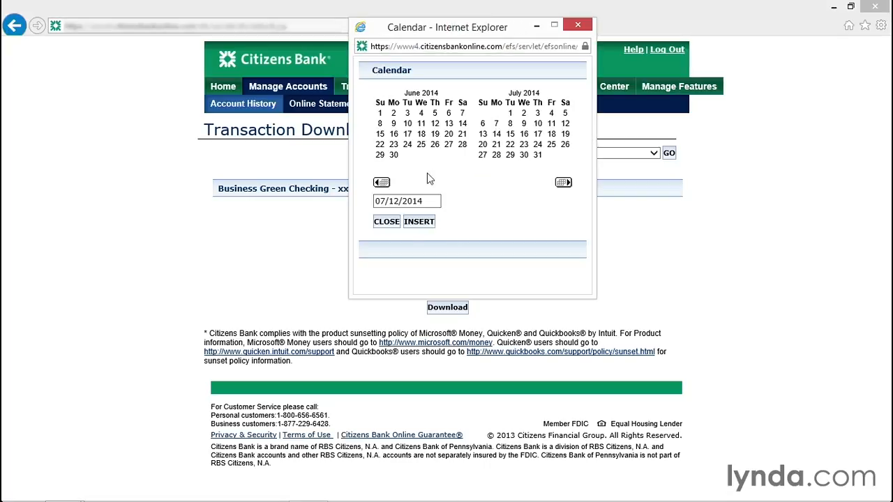
left_click(564, 184)
left_click(563, 183)
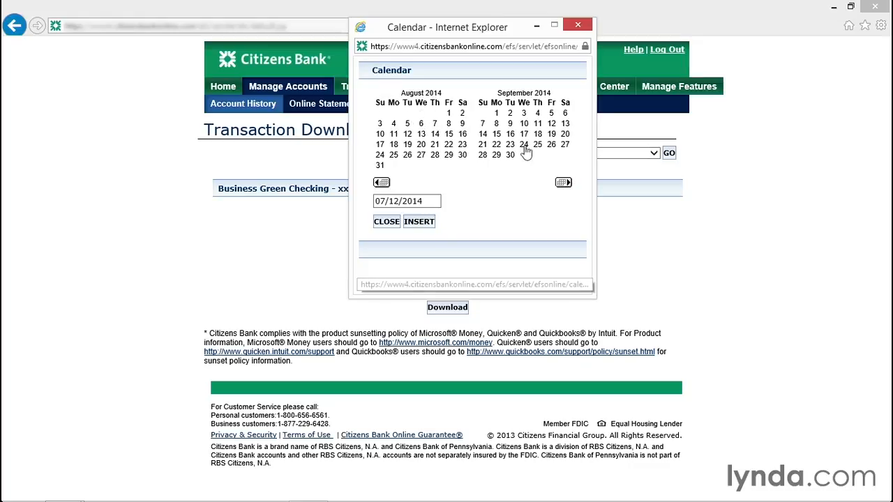
left_click(510, 124)
left_click(419, 222)
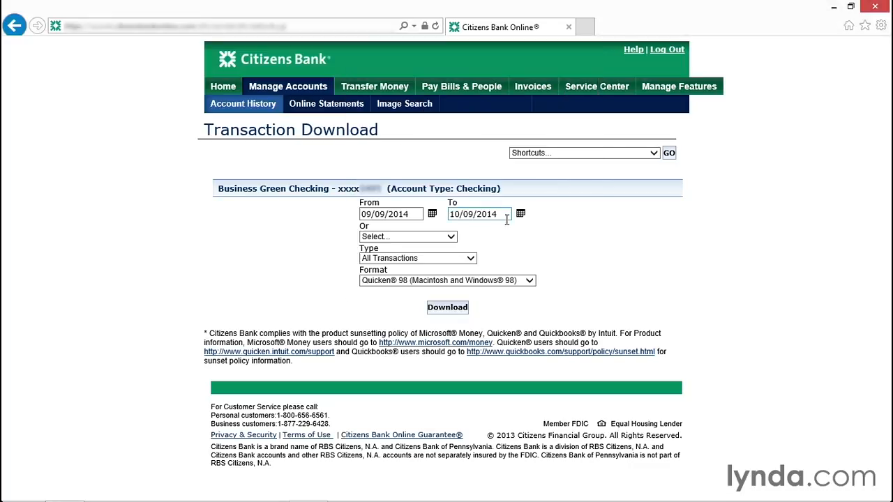
Download the transactions in the QuickBooks using WebConnect format and save the EXPORT.QBO file
left_click(530, 281)
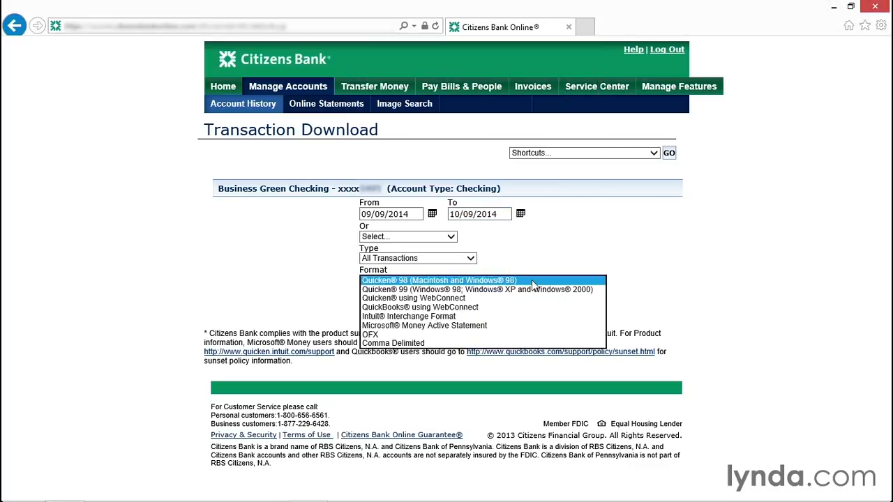
left_click(486, 308)
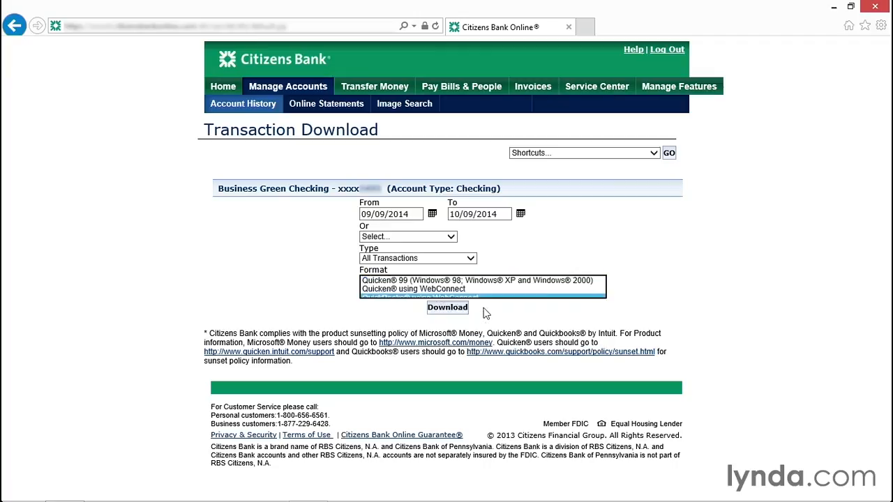
left_click(457, 310)
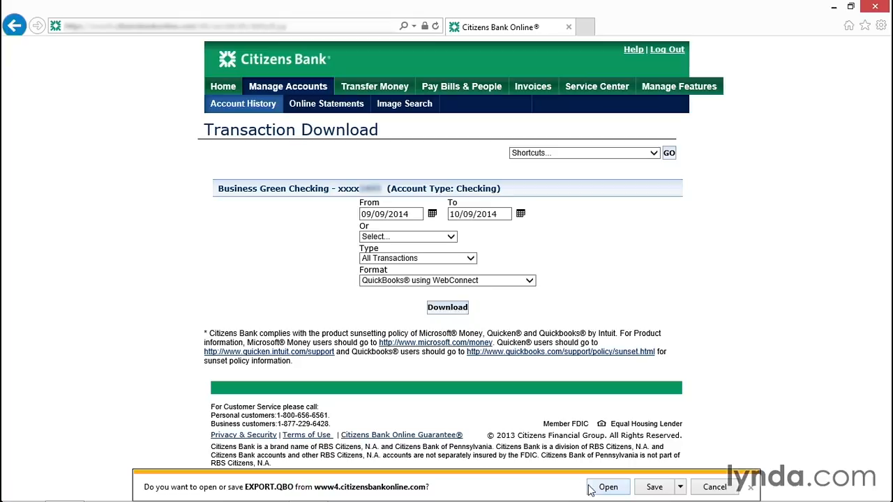
left_click(649, 488)
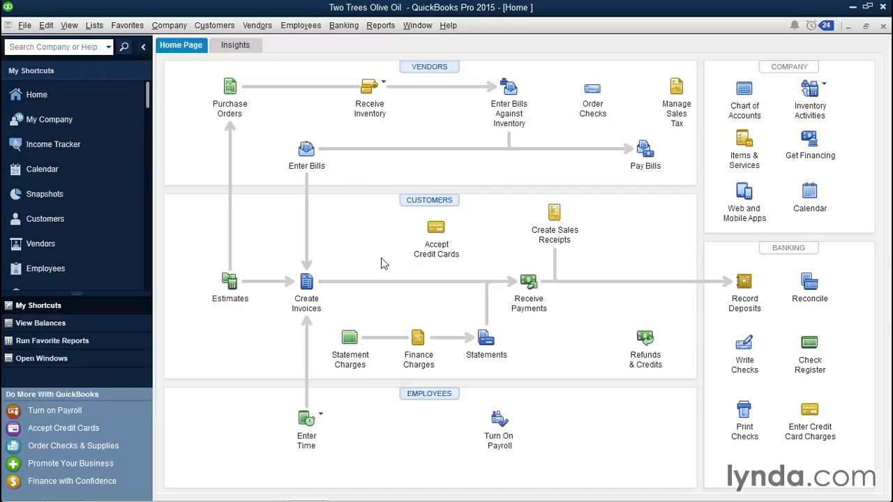
In QuickBooks, import the EXPORT Web Connect file from the Downloads folder
left_click(332, 25)
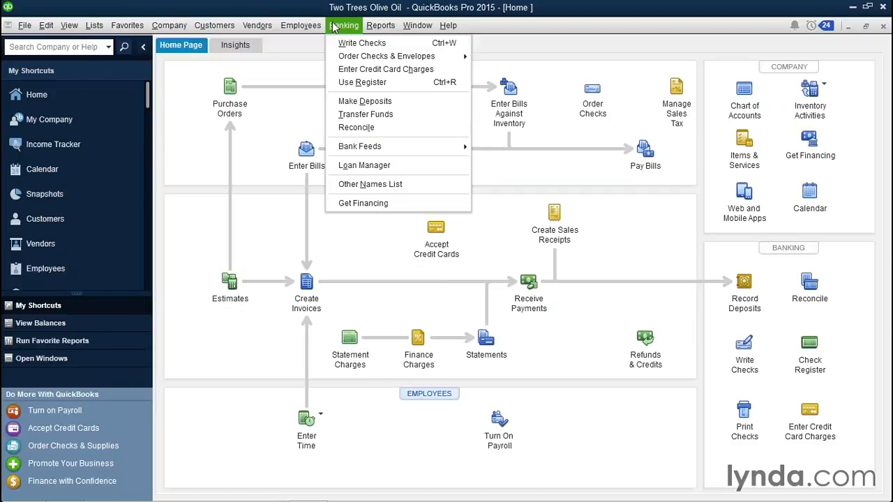
mouse_move(412, 153)
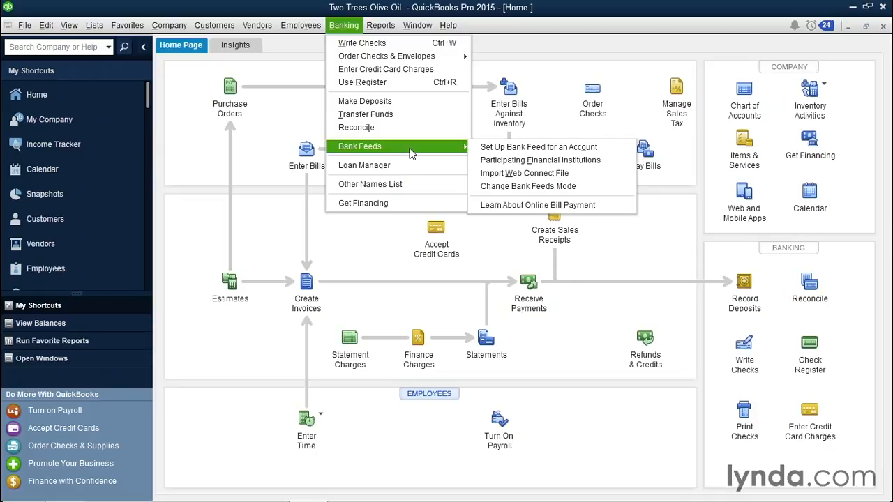
left_click(585, 177)
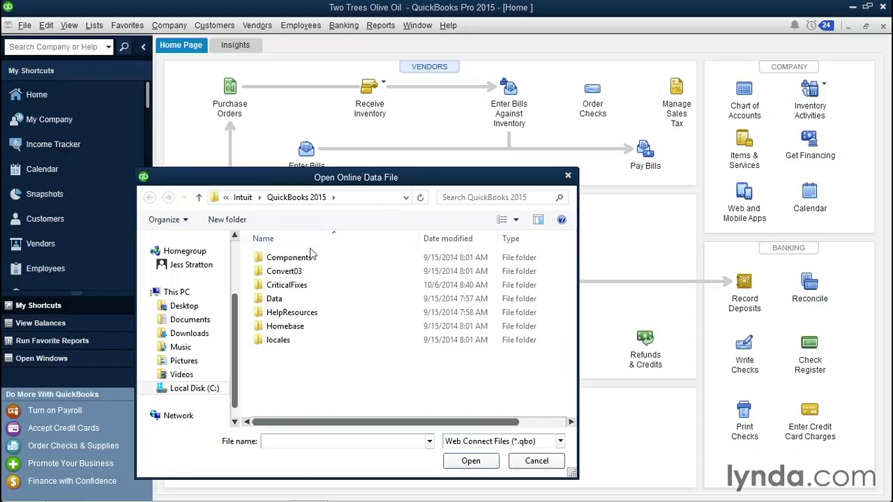
left_click(194, 335)
left_click(280, 274)
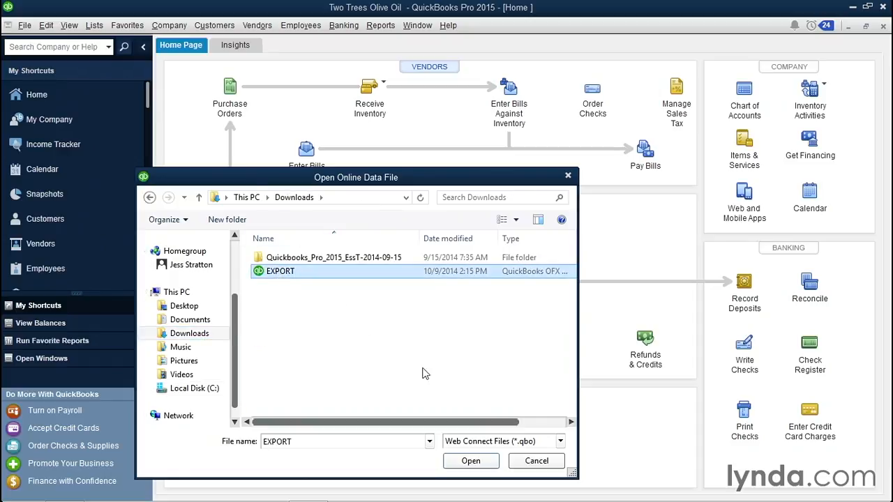
left_click(473, 463)
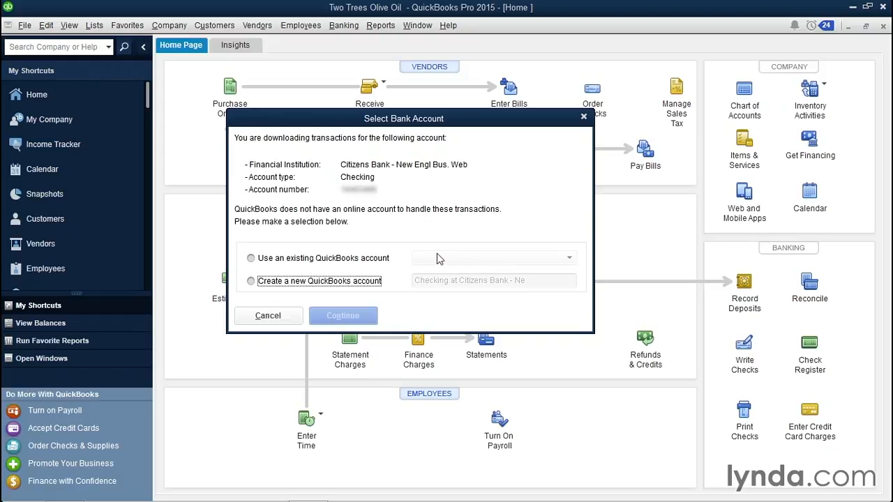
Assign the downloaded transactions to the existing Citizens Business Checking account and complete the import
left_click(343, 259)
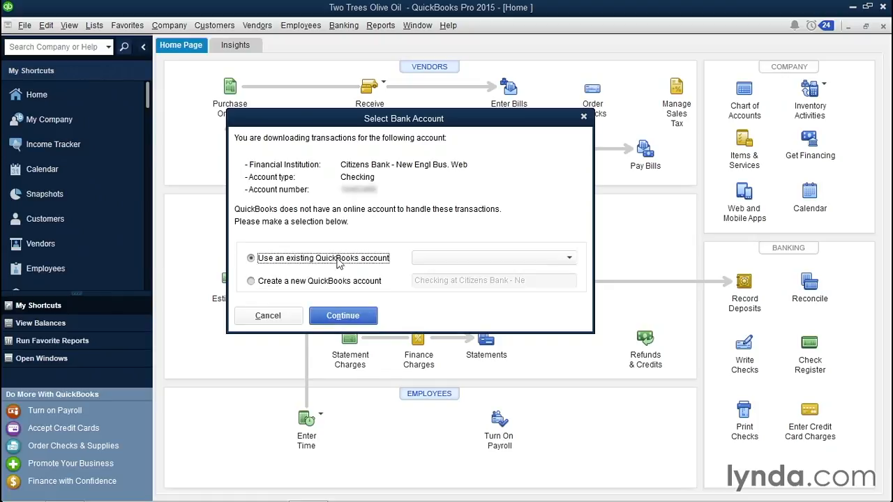
left_click(573, 260)
left_click(508, 307)
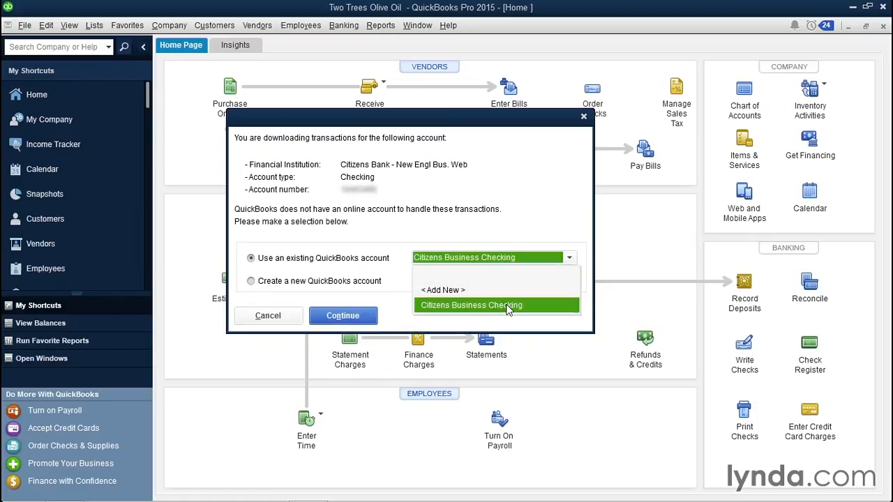
left_click(508, 307)
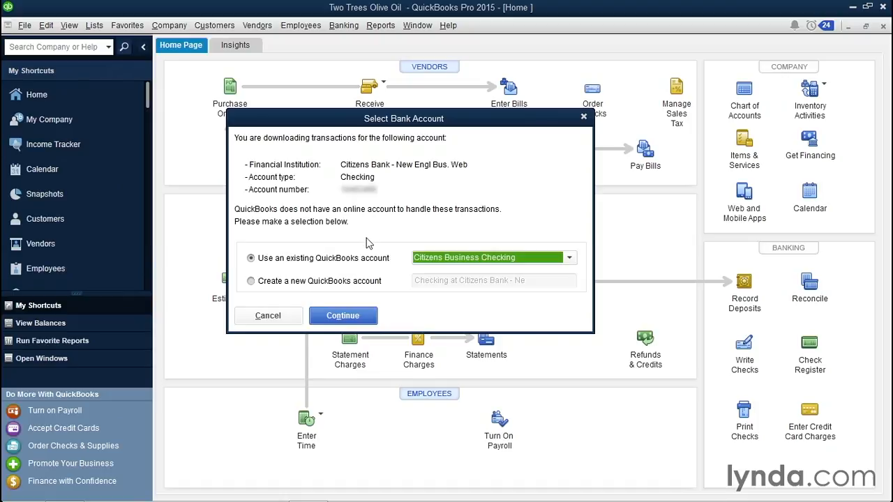
left_click(358, 318)
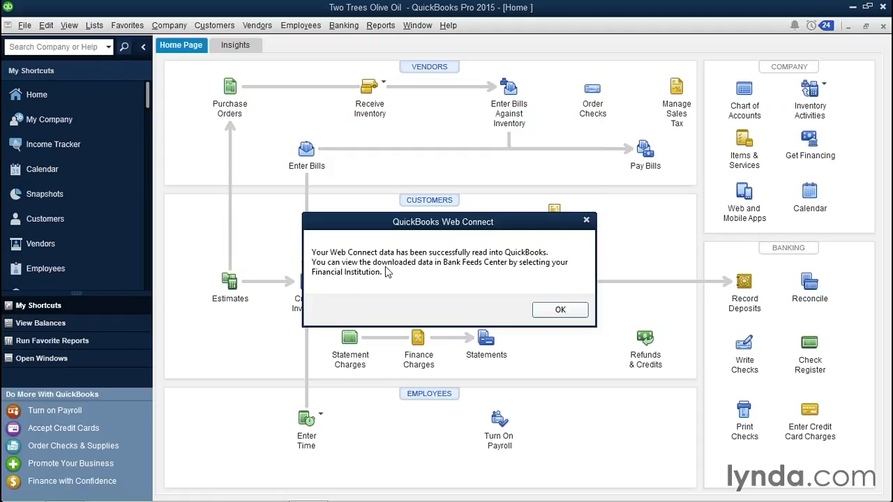
left_click(557, 314)
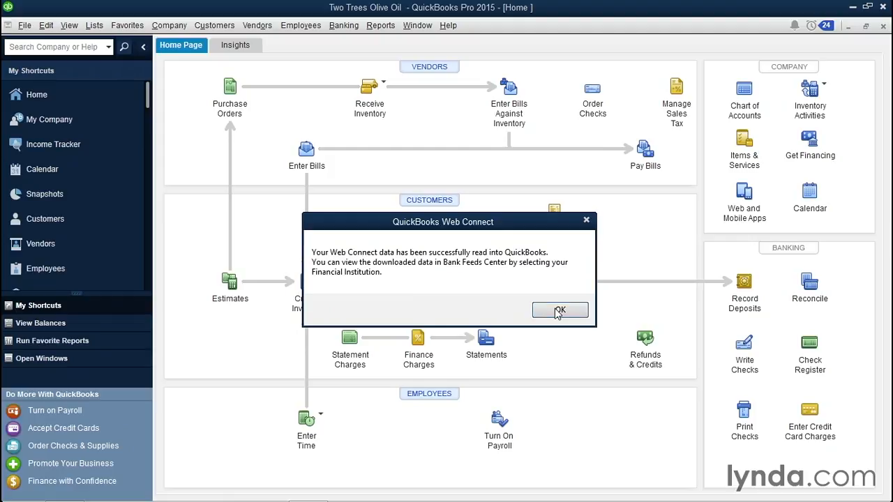
left_click(557, 312)
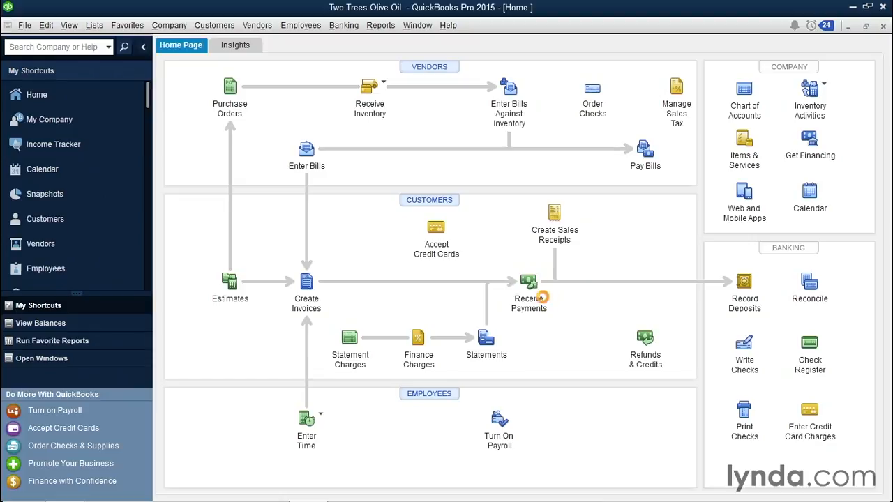